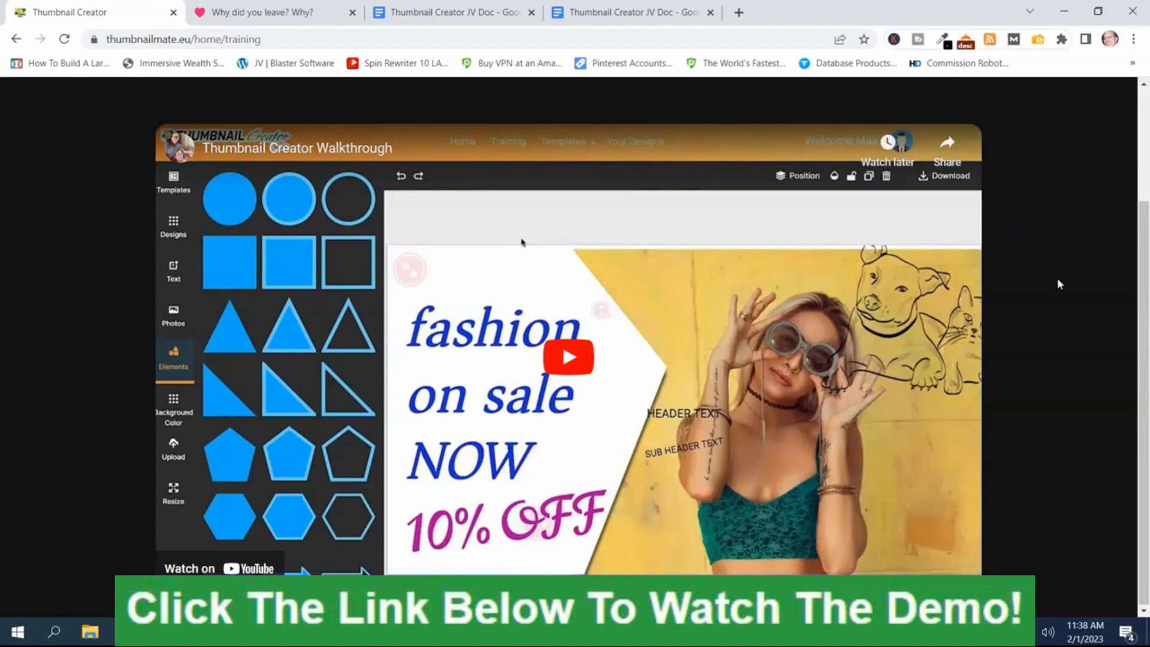
Scroll the Training page back up to the Thumbnail Creator Walkthrough heading and video
scroll(1045, 288, up, 3)
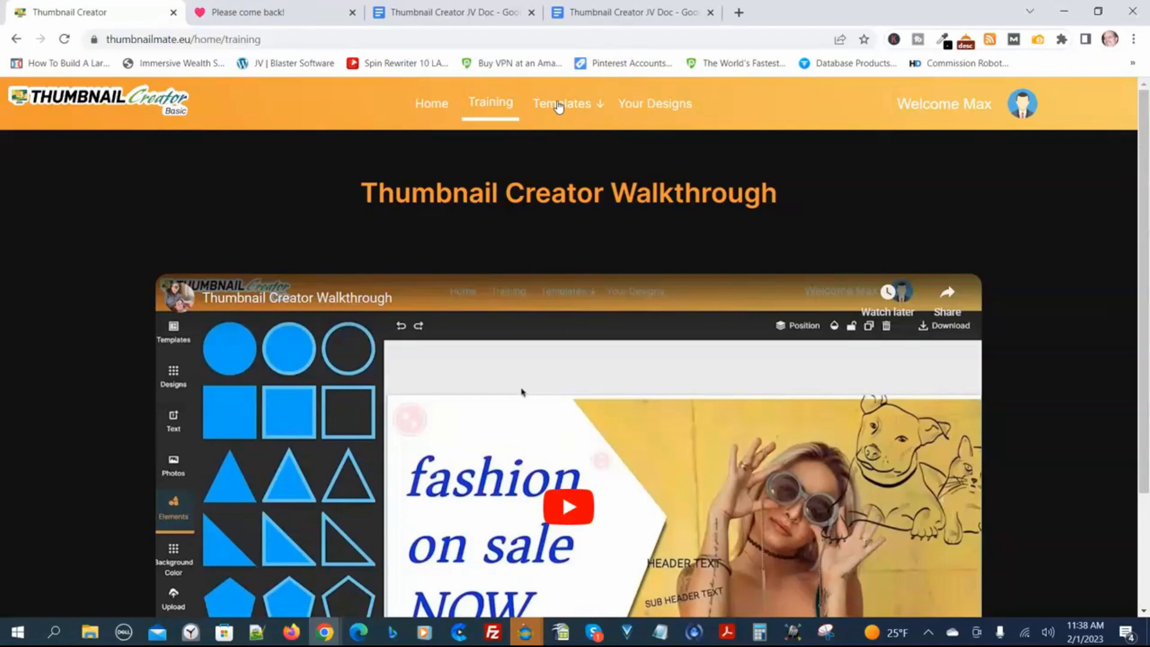
Open the Thumbnails template gallery from the Templates menu
mouse_move(558, 106)
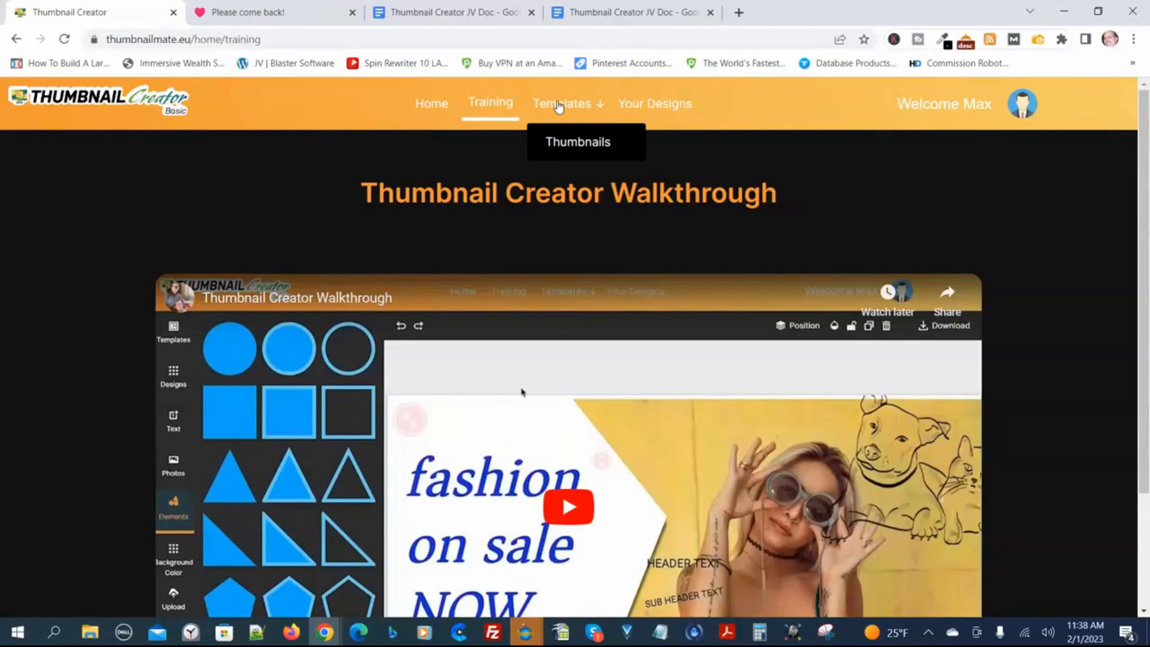
click(579, 144)
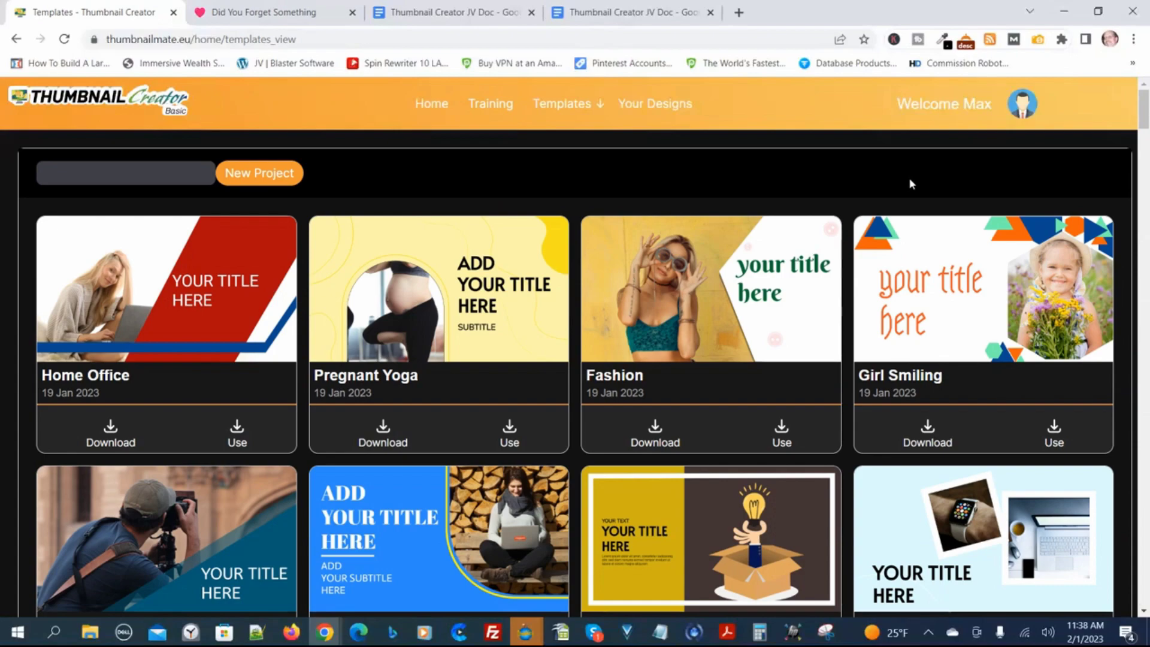
mouse_move(1144, 117)
mouse_down()
mouse_move(1146, 327)
mouse_move(1145, 108)
mouse_up()
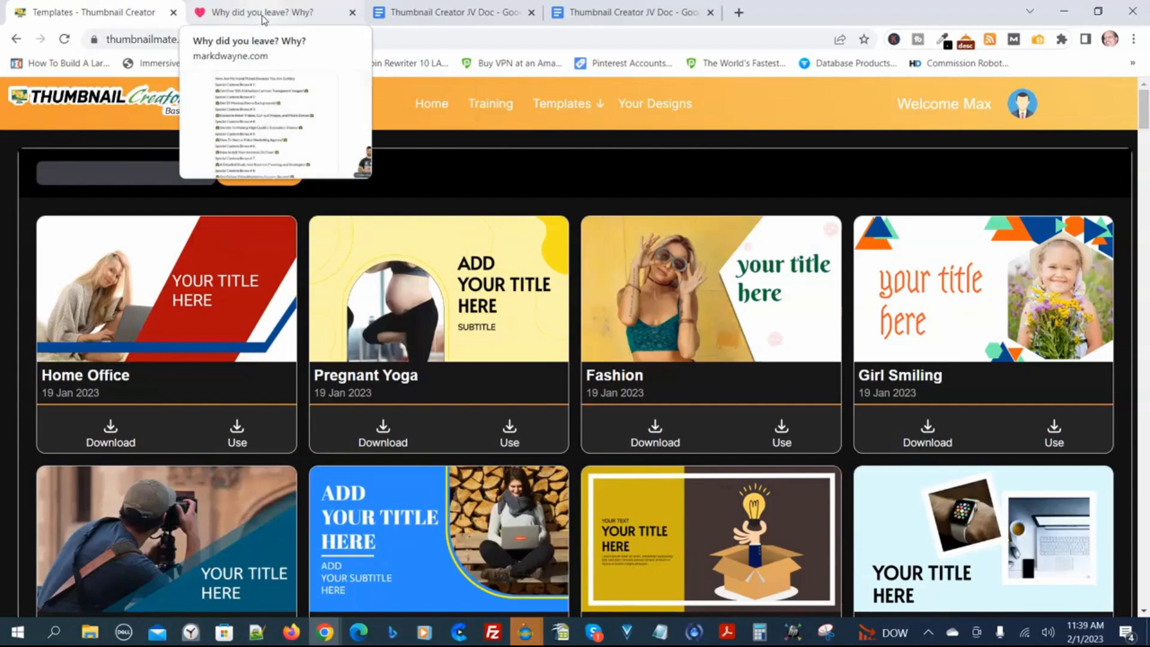
Switch to the review bonuses tab and scroll through the free bonuses list up to #30
click(266, 18)
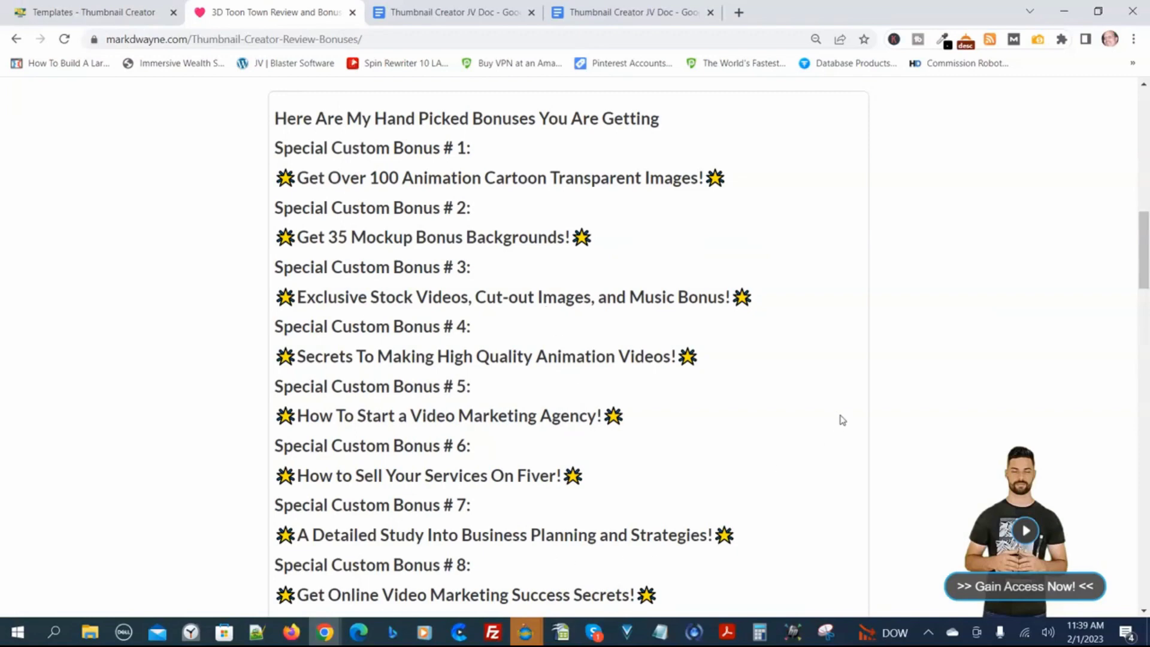
drag(1148, 264, 1146, 269)
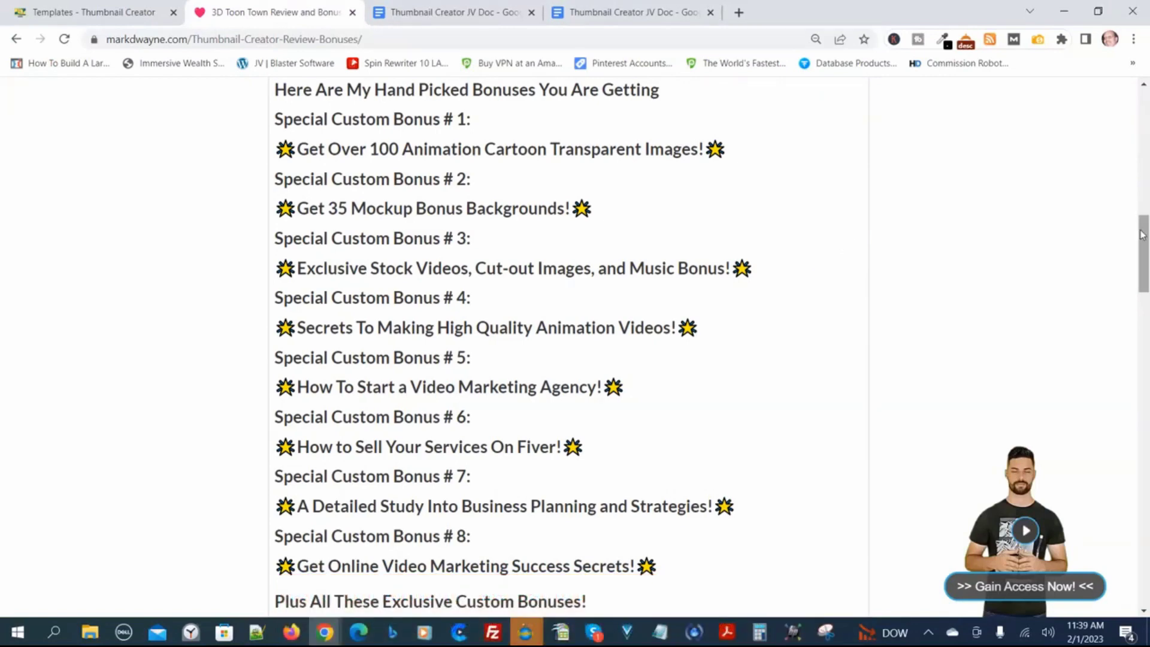
drag(1146, 236, 1147, 478)
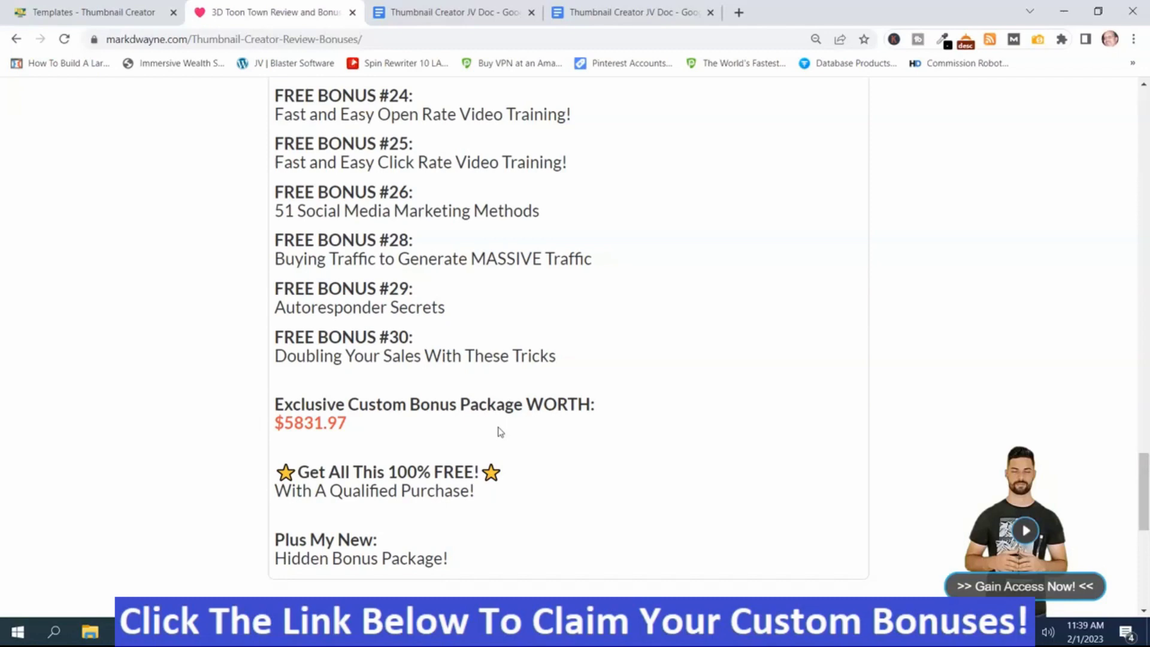
Switch to the Thumbnail Creator JV Doc with its $17 front-end and OTO pricing chart
click(458, 15)
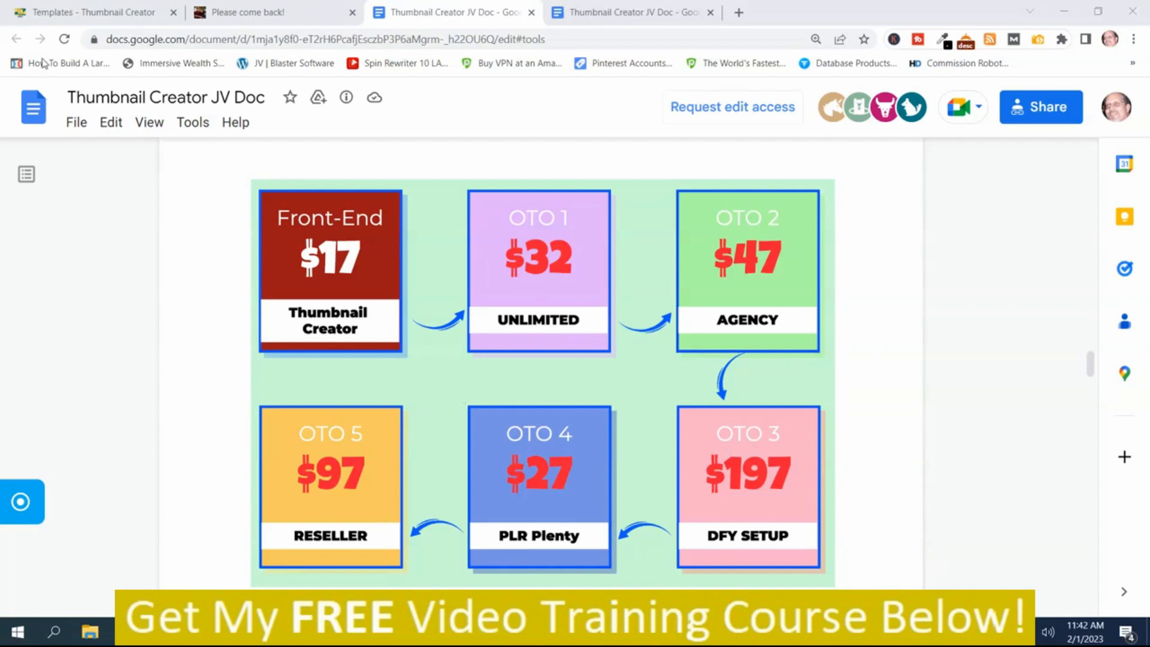
Return to the 'Templates - Thumbnail Creator' tab showing the template gallery
click(76, 12)
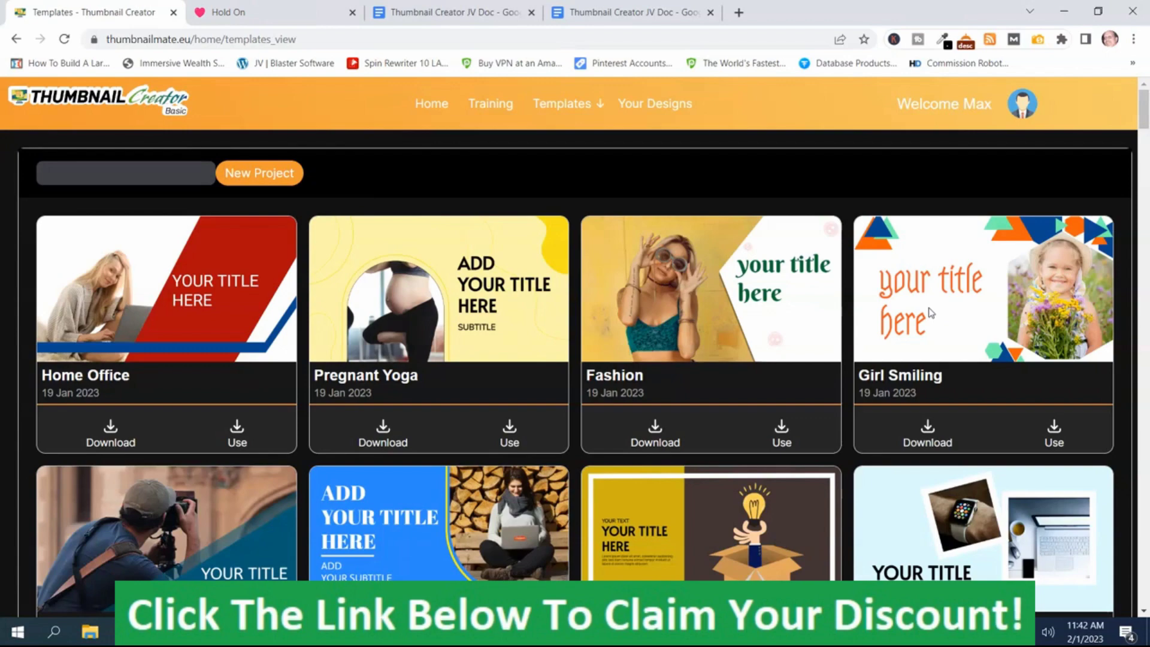
Start a new design from the Home Office template in the editor
click(235, 439)
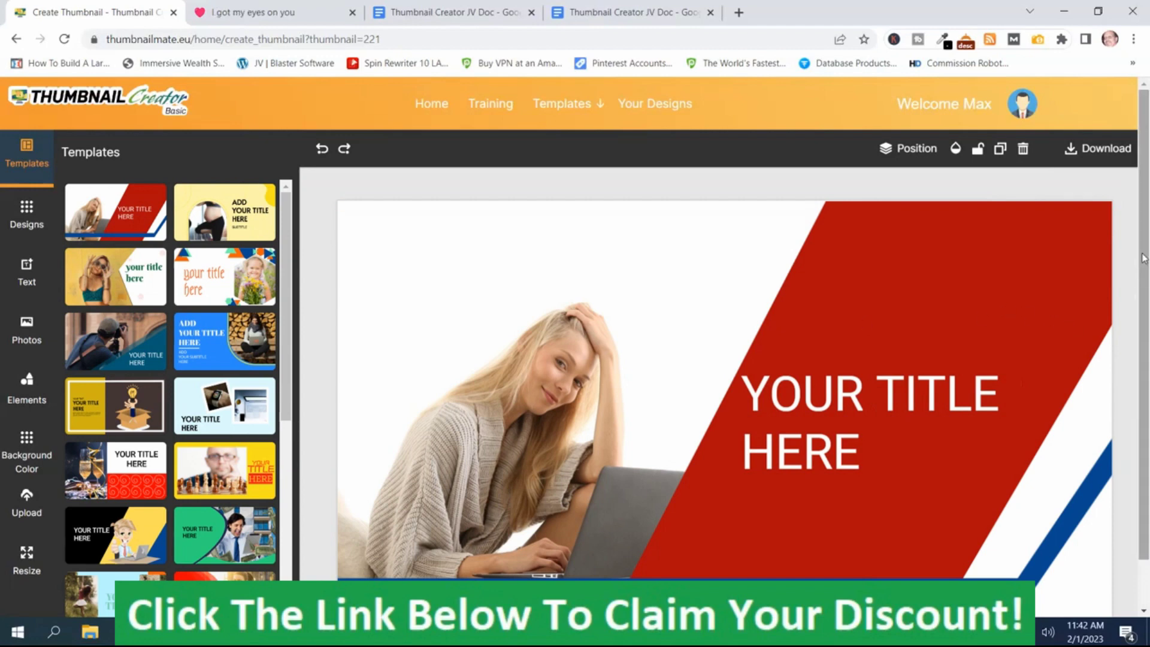
scroll(1144, 273, down, 1)
scroll(1144, 272, down, 1)
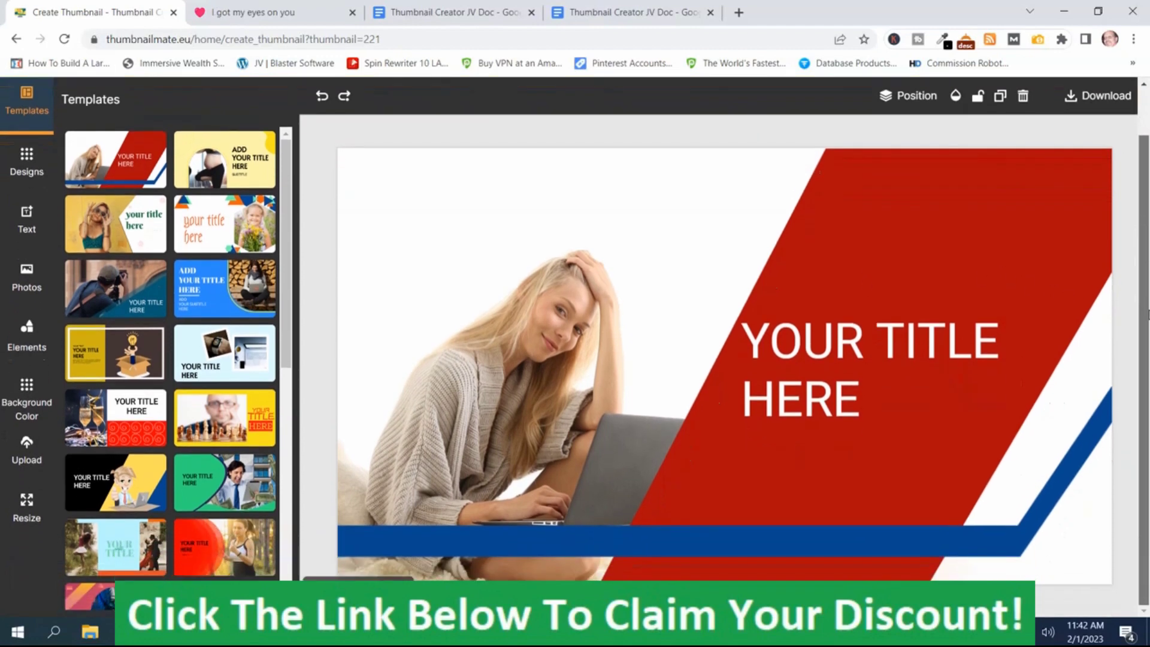
Recolour the 'YOUR TITLE HERE' heading green (51F104)
click(843, 353)
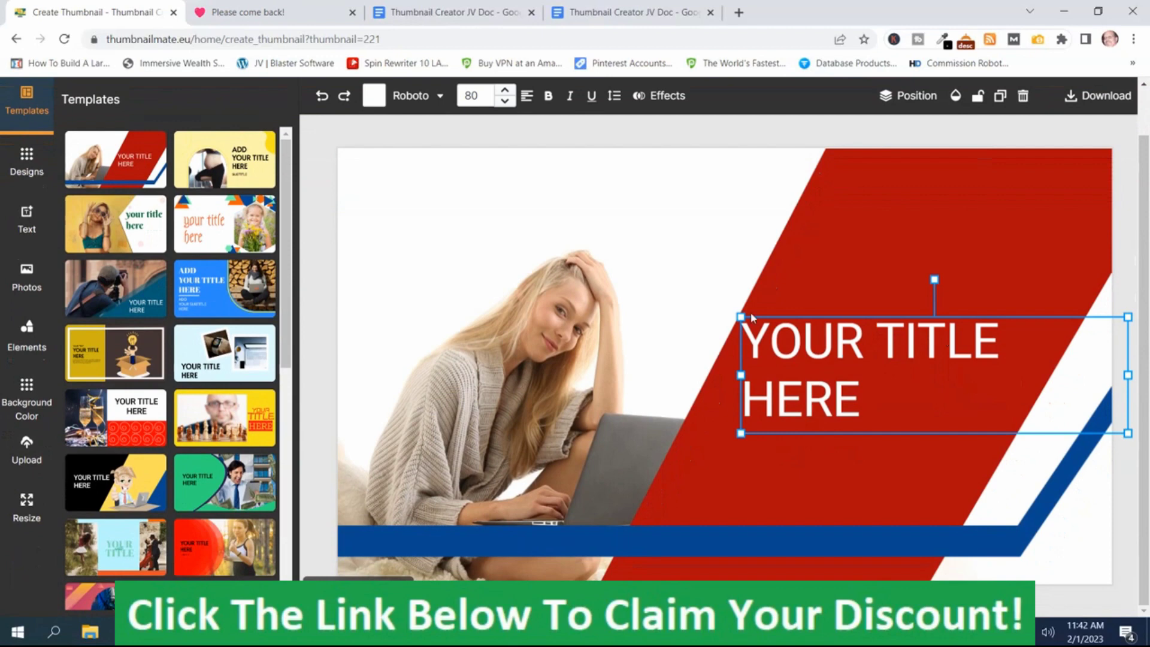
click(373, 100)
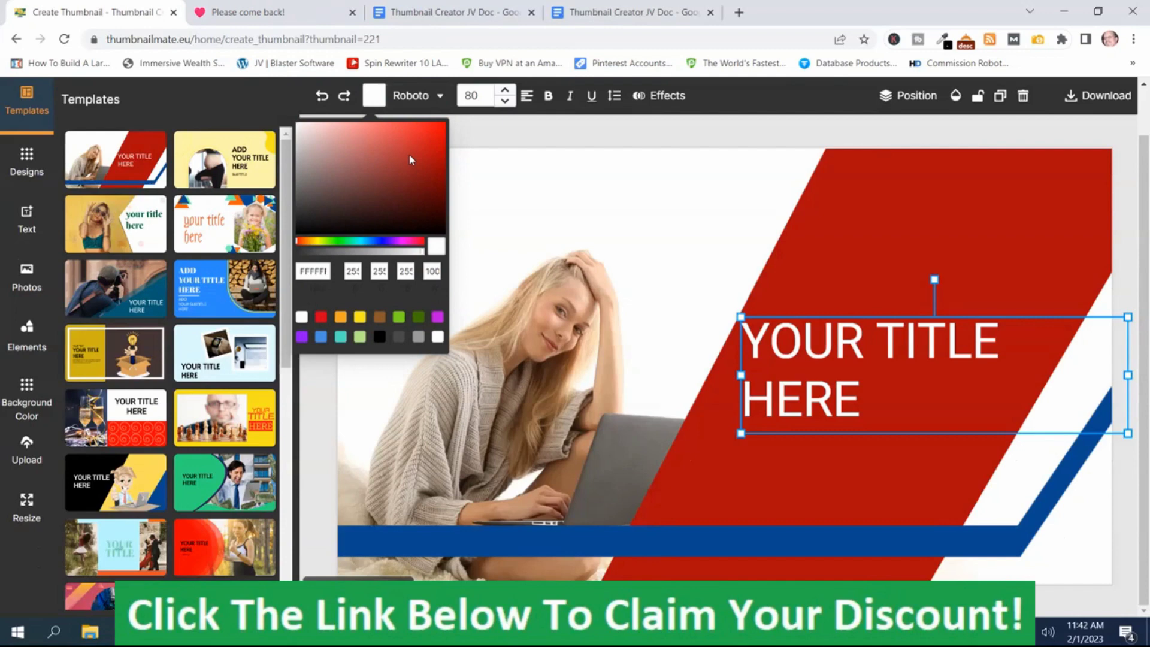
click(445, 125)
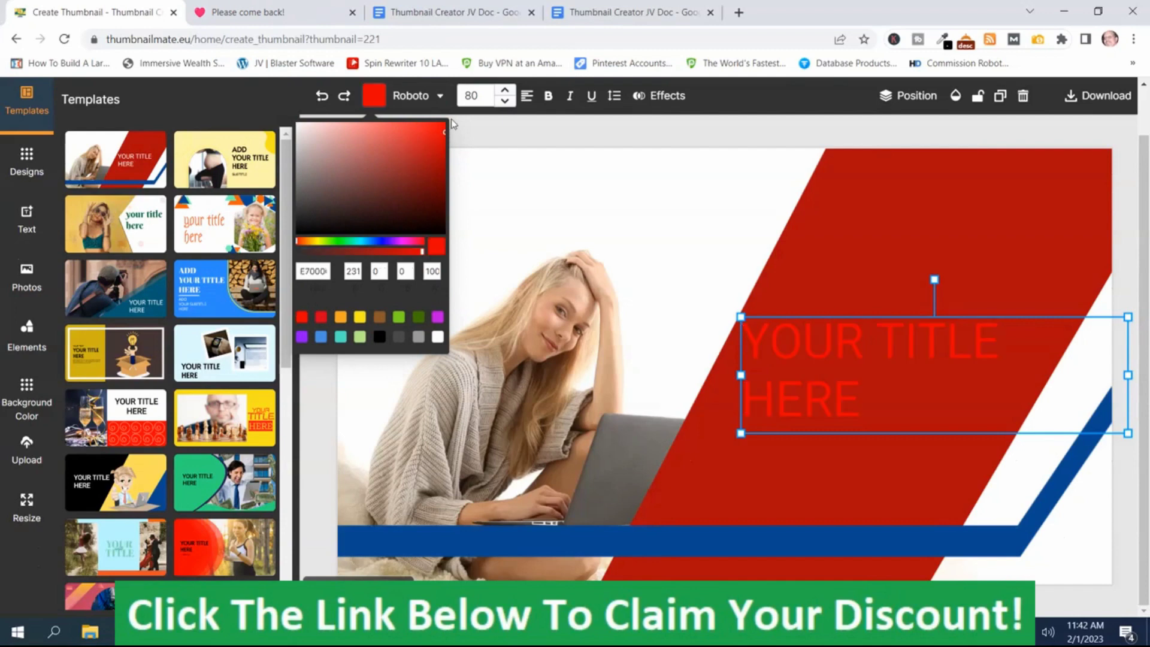
click(377, 242)
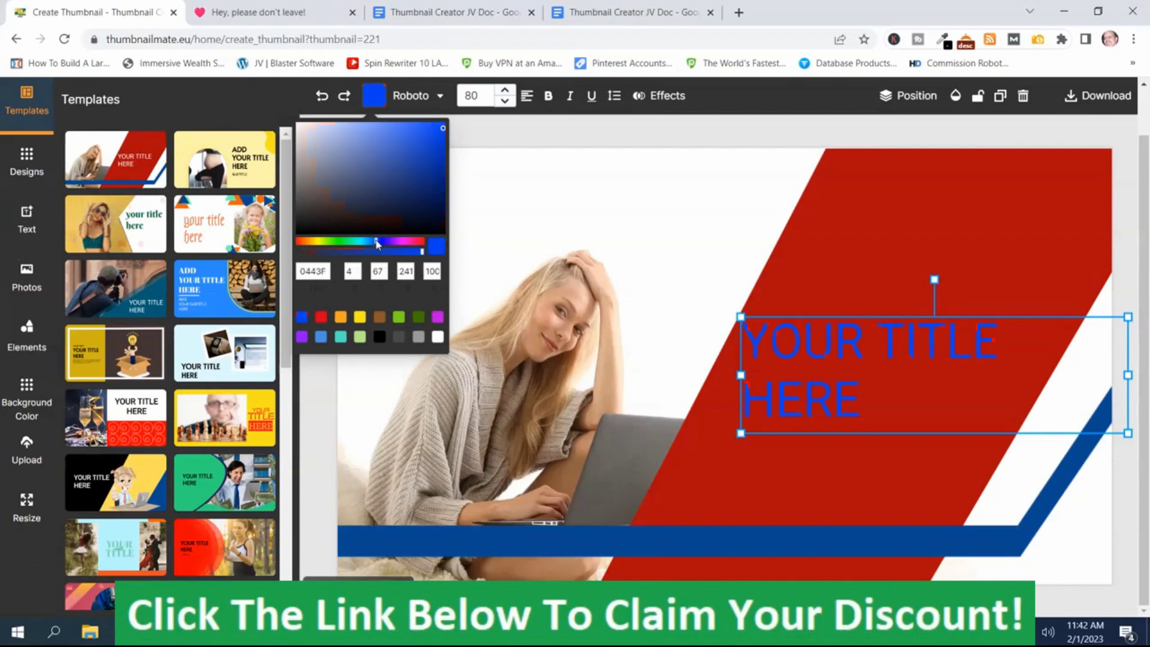
click(332, 242)
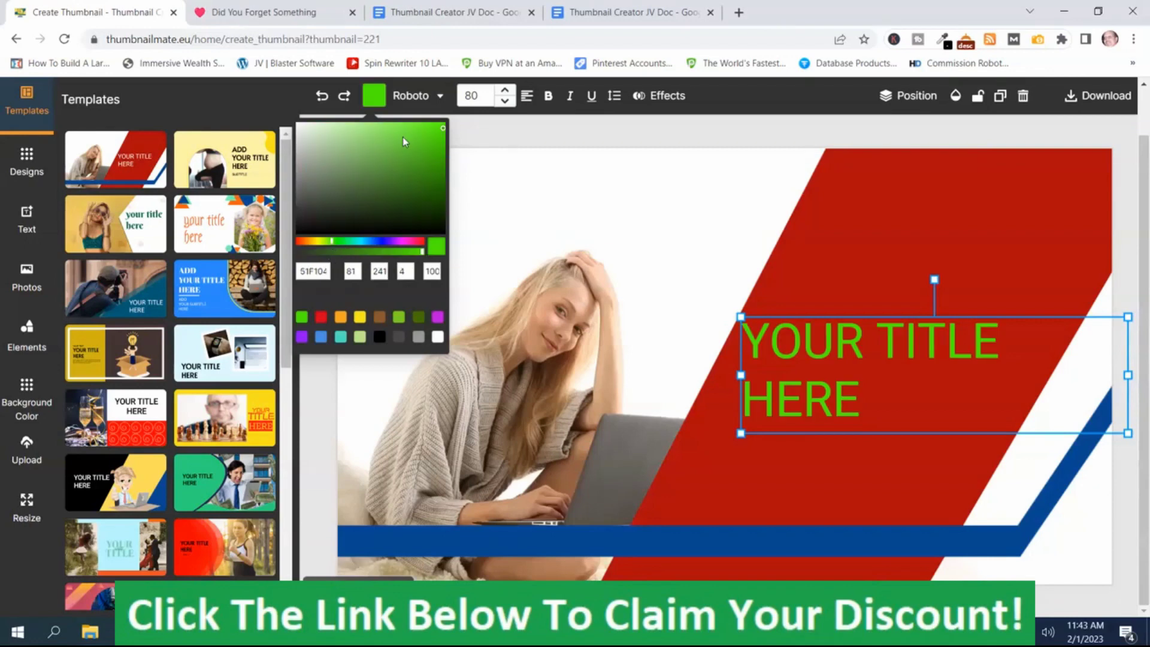
Delete the 'YOUR TITLE HERE' text in the green title and type HELLO instead
click(863, 351)
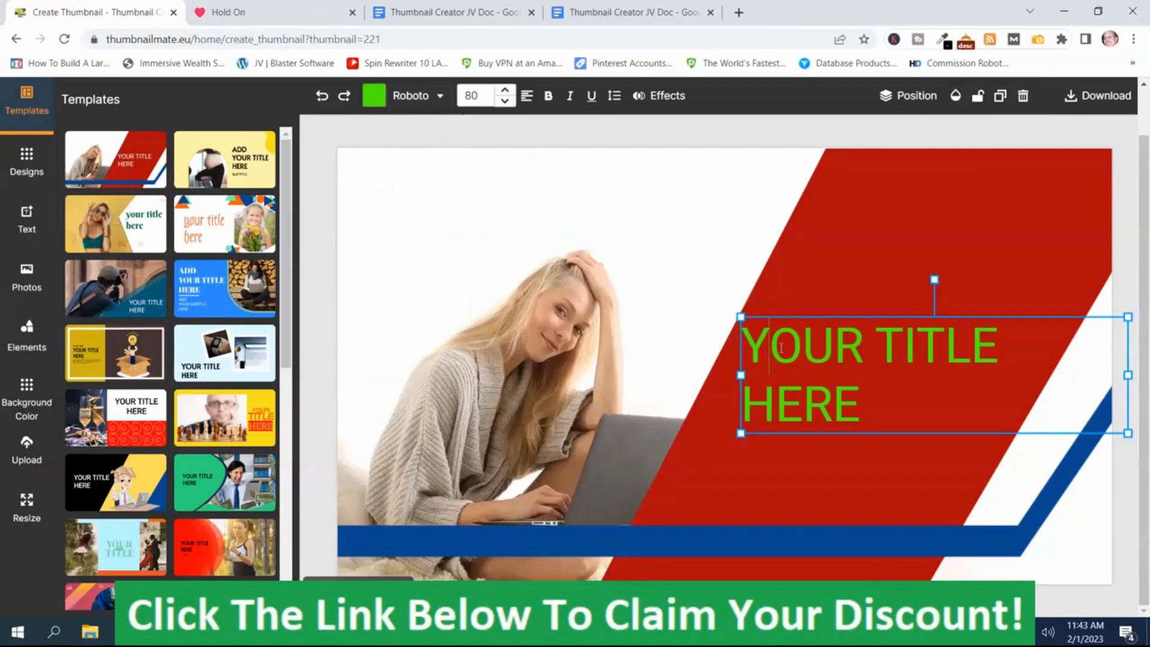
click(937, 358)
click(999, 356)
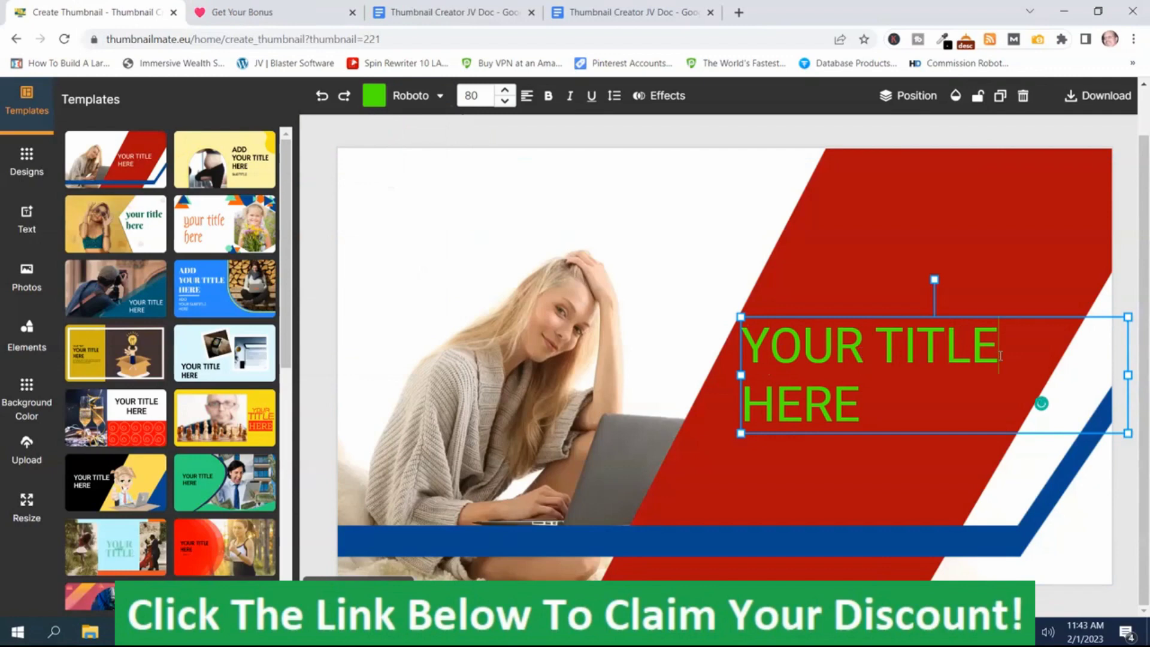
click(861, 403)
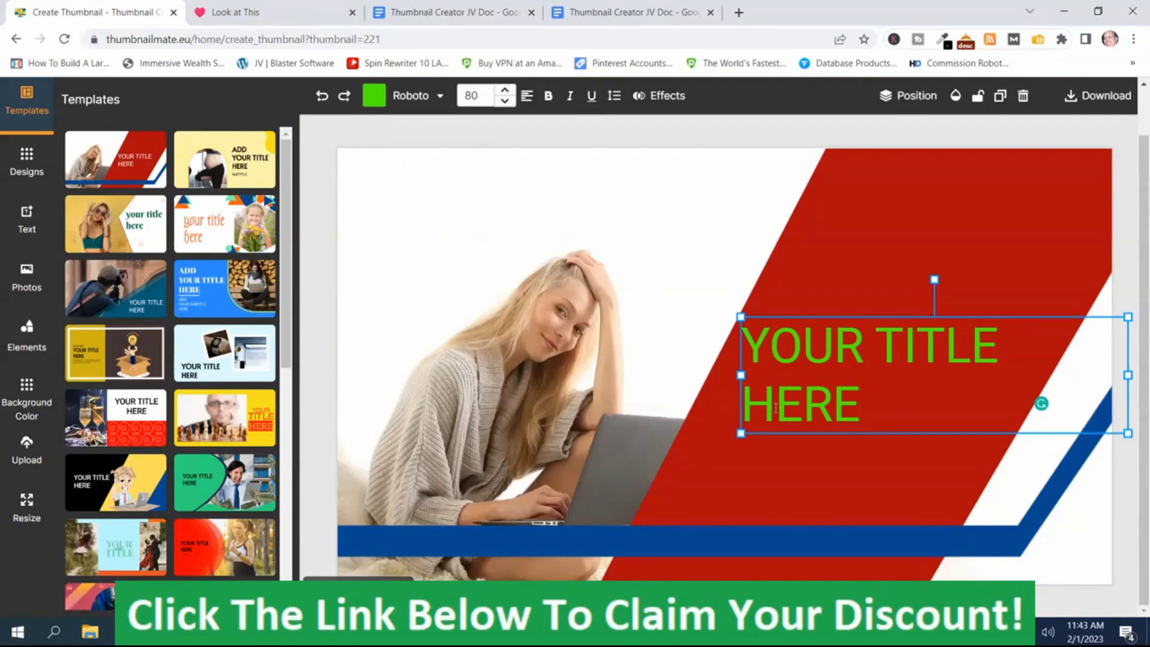
click(834, 410)
key(BackSpace)
key(BackSpace)
key(BackSpace)
key(BackSpace)
key(BackSpace)
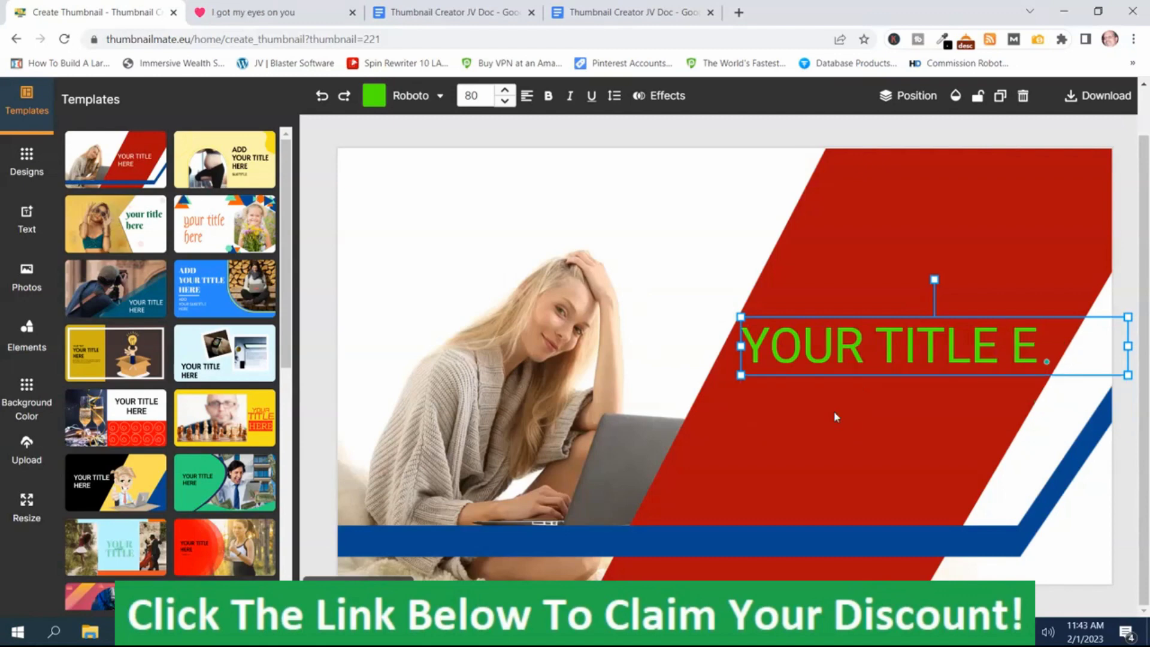
key(BackSpace)
key(BackSpace)
key(BackSpace)
key(BackSpace)
key(BackSpace)
key(BackSpace)
key(BackSpace)
key(BackSpace)
key(BackSpace)
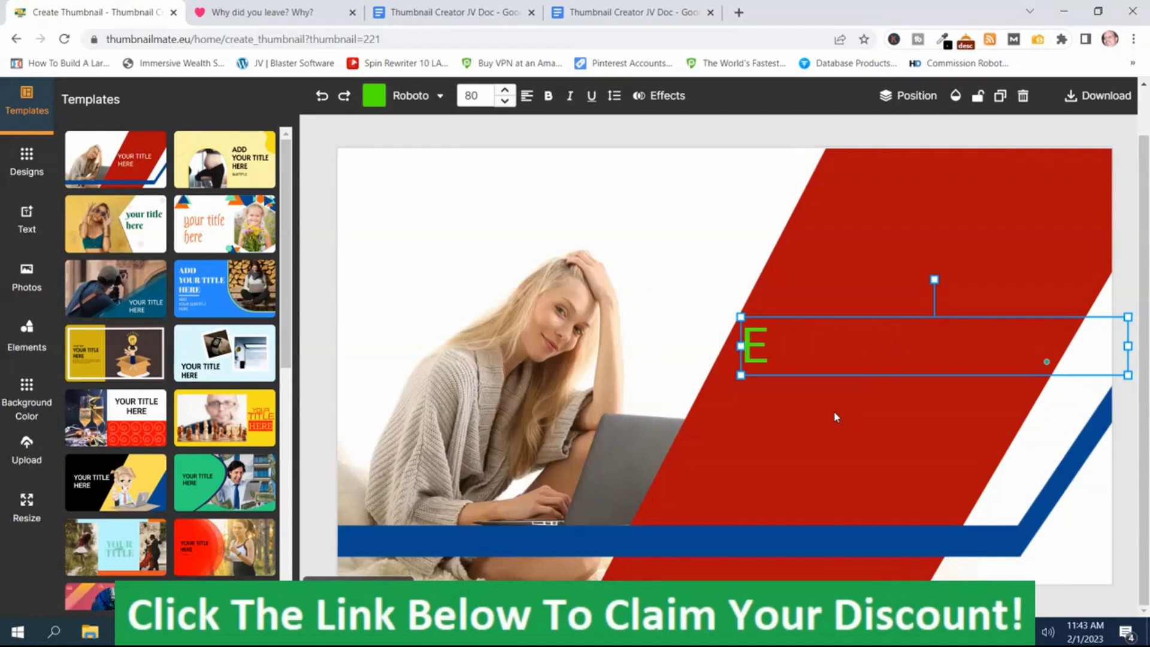
text(HE)
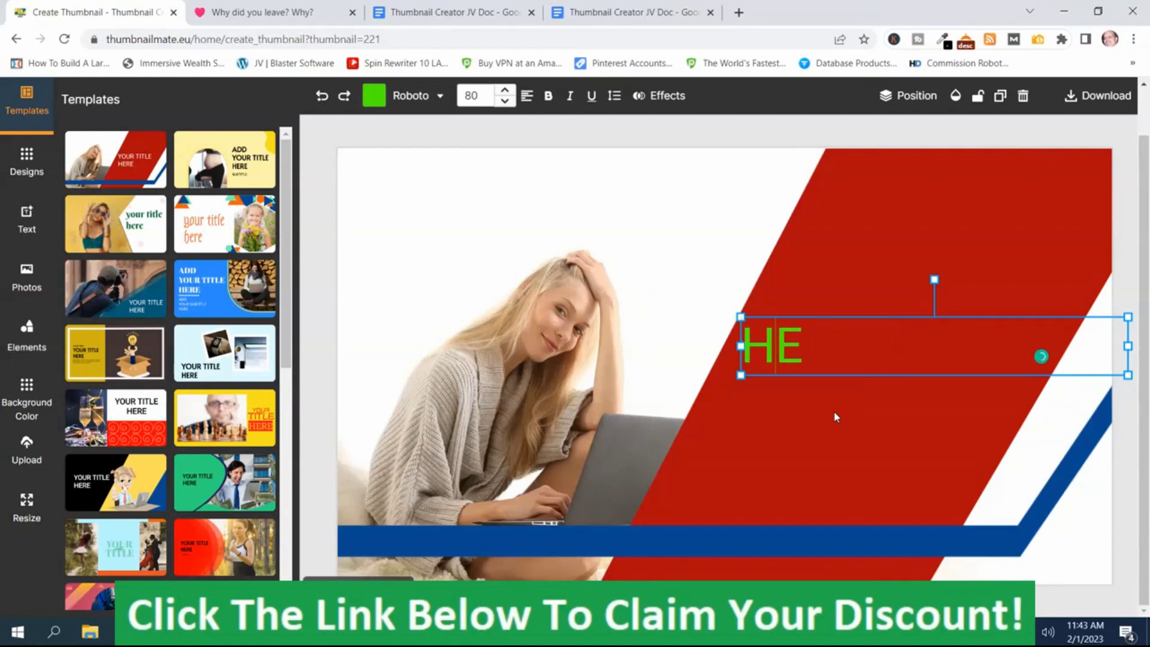
text(LLE)
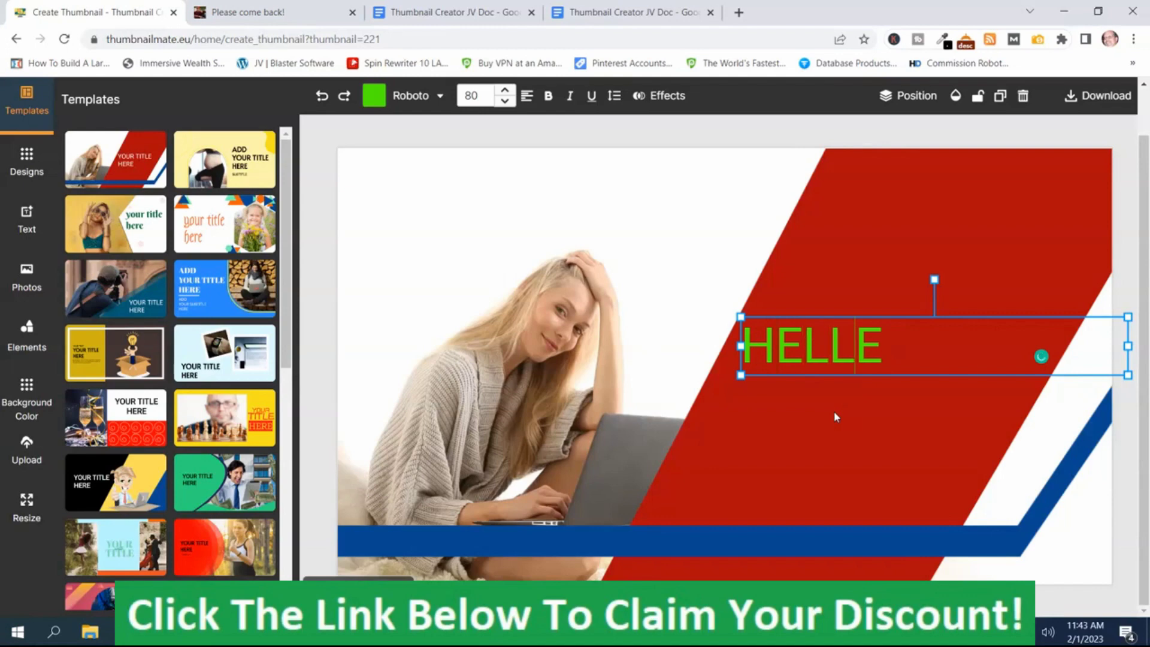
key(Right)
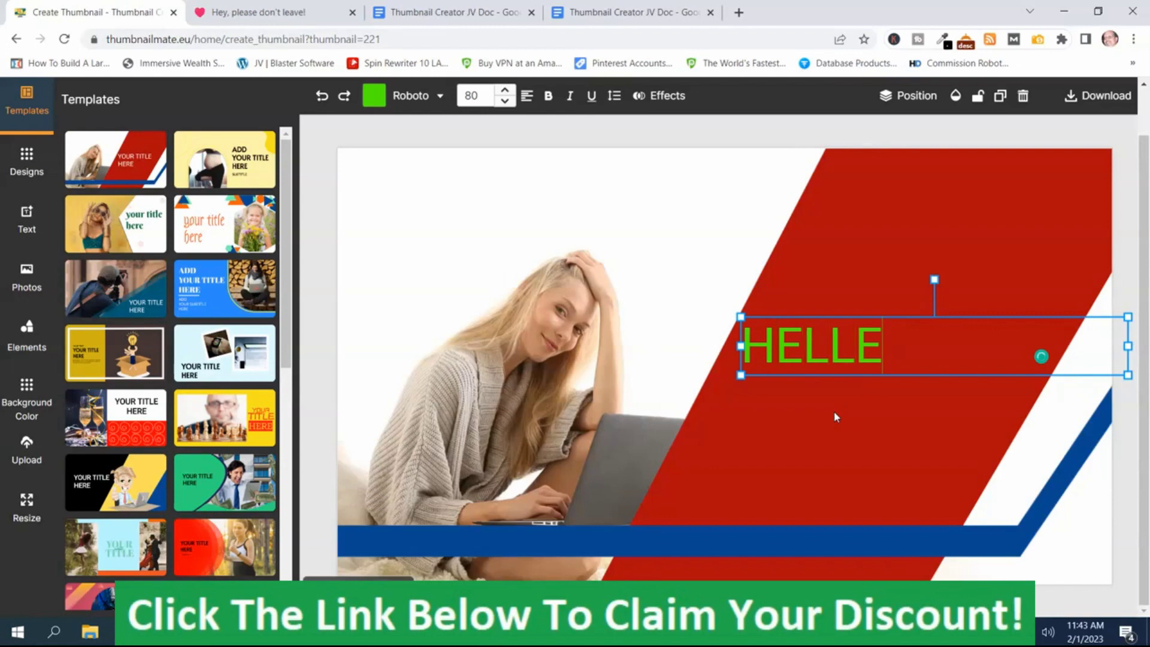
key(BackSpace)
text(O)
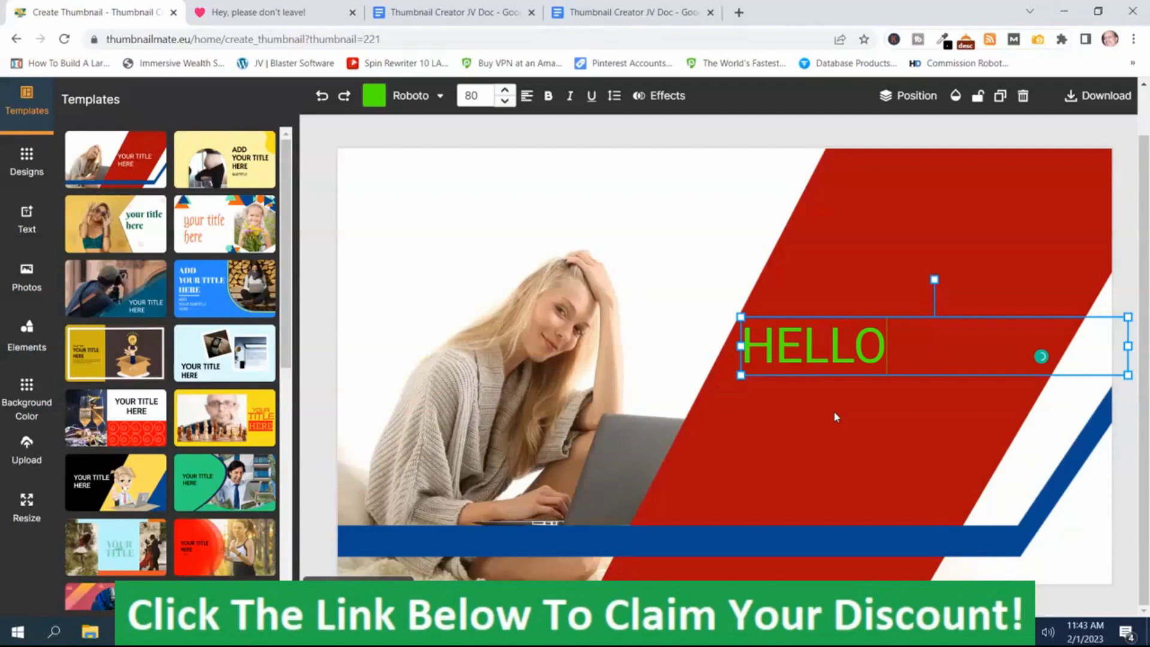